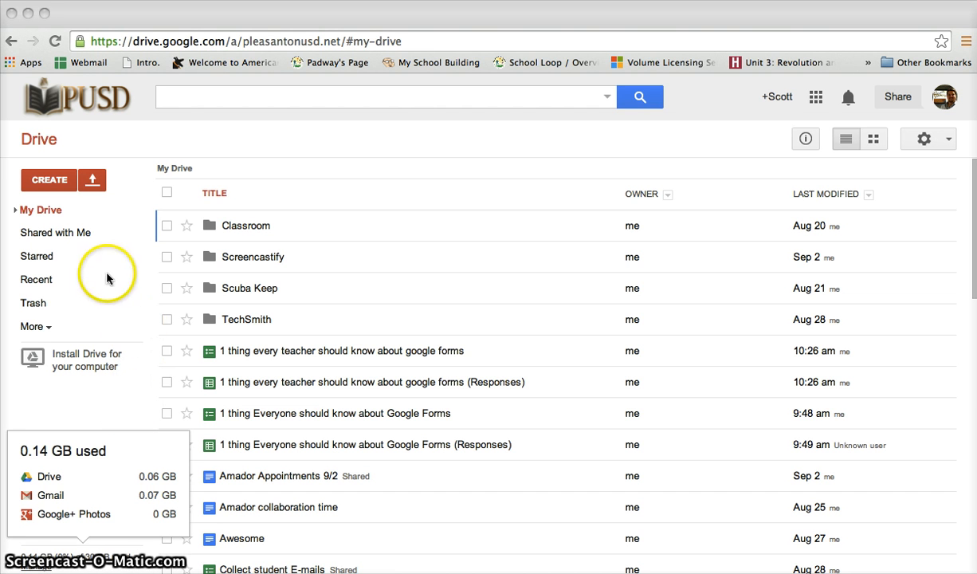
Step: Create a new blank form and enable automatic collection of the respondent's Pleasanton Unified School District username
left_click(54, 186)
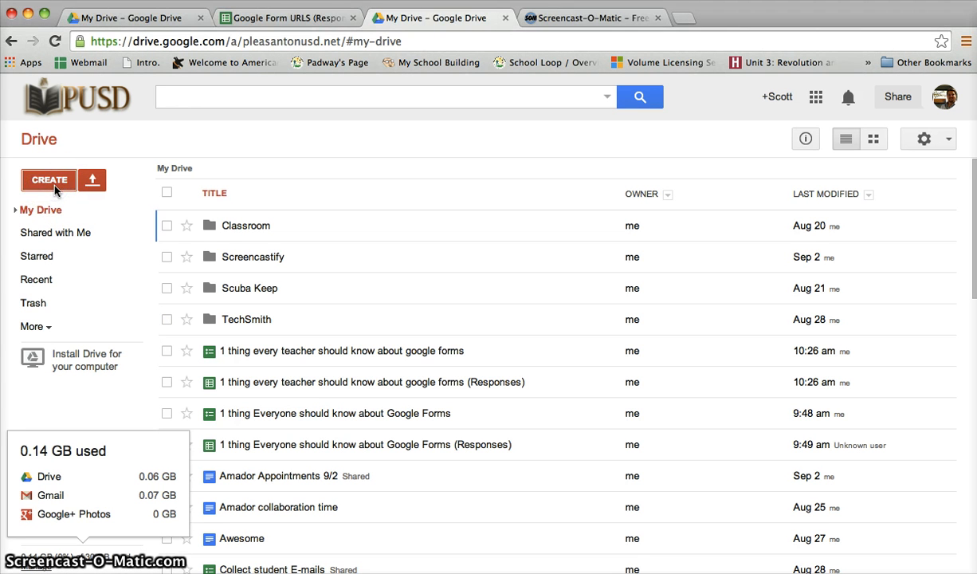
left_click(55, 186)
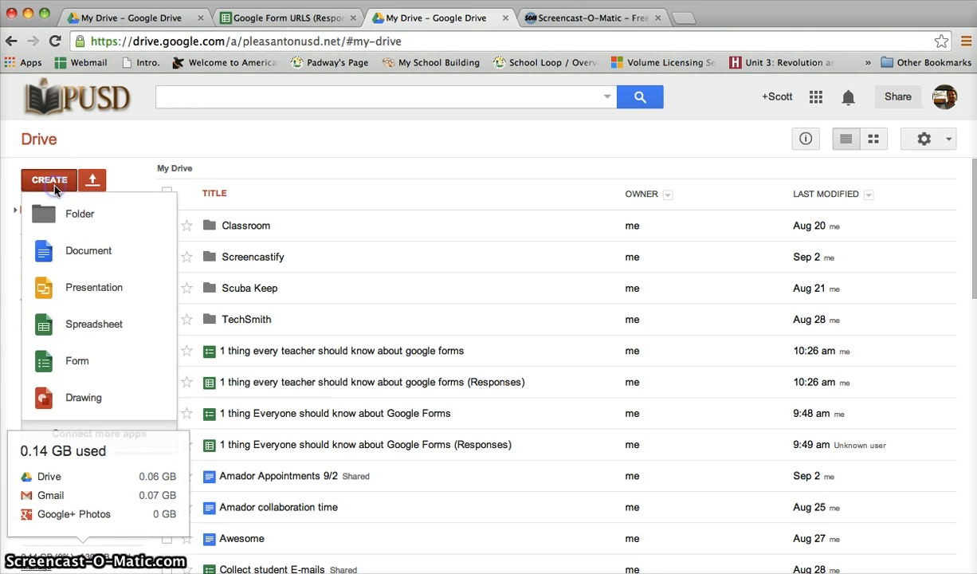
left_click(65, 361)
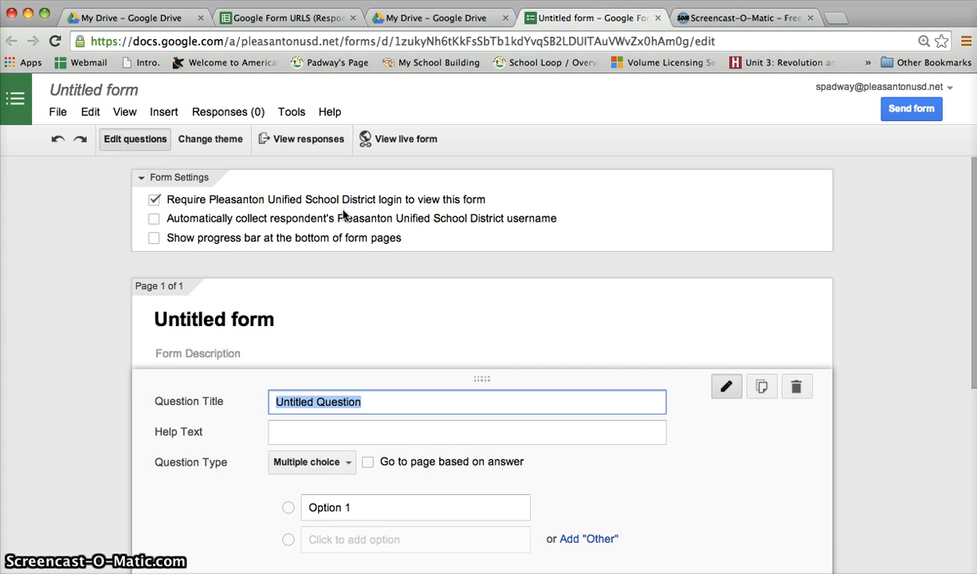
left_click(154, 220)
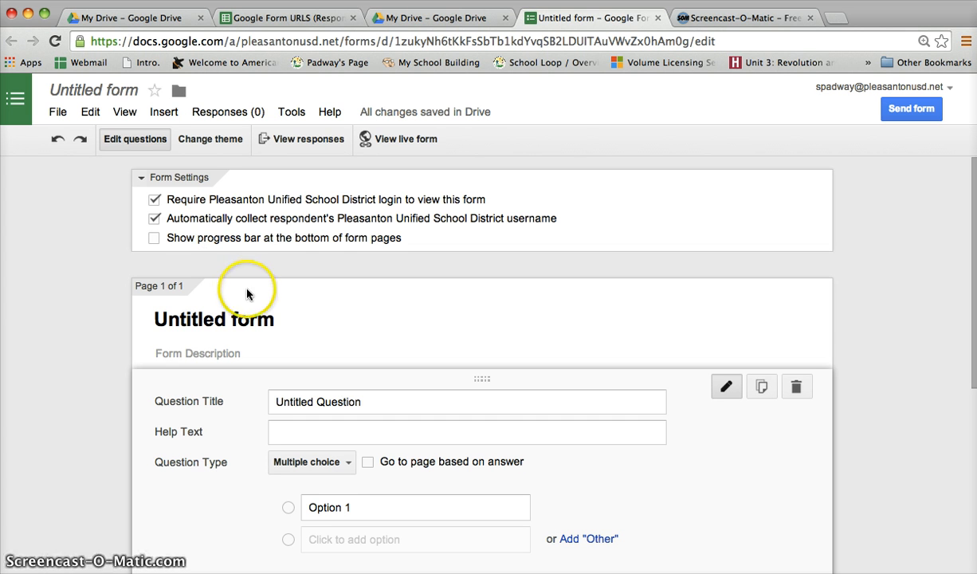
Step: Rename the form as "1 thing every teacher should know about forms."
left_click(90, 90)
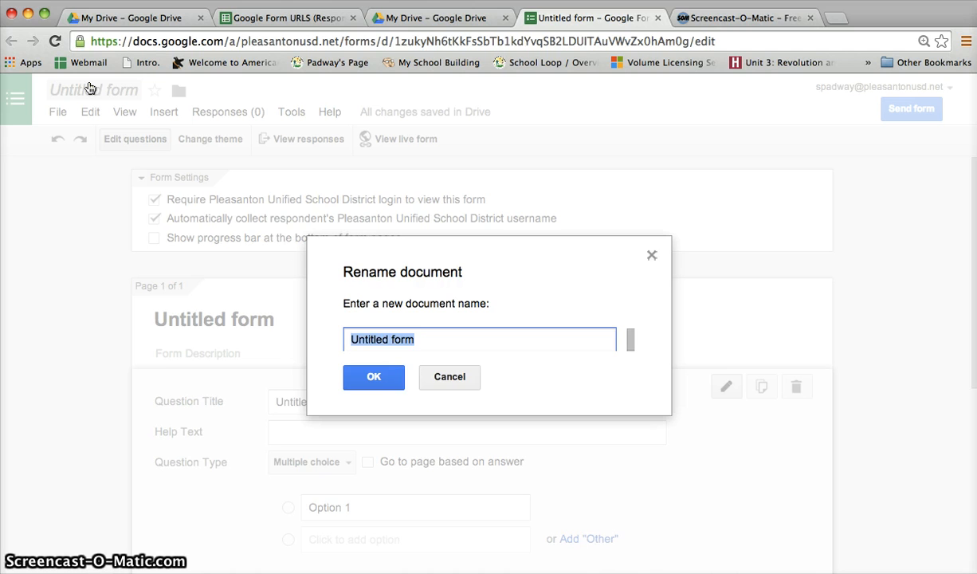
type("1 think")
key("BackSpace")
type("g every teacher")
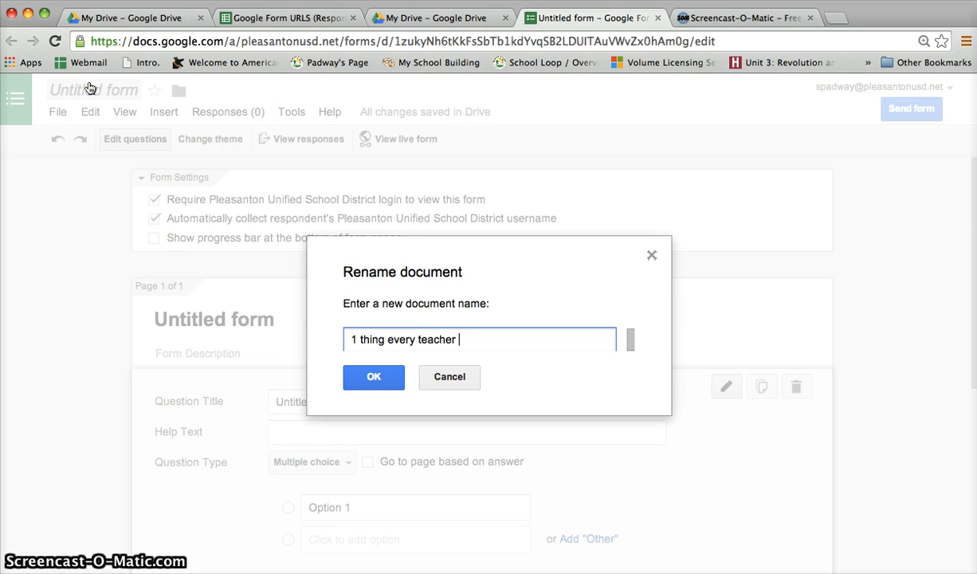
type(" should know about forms.")
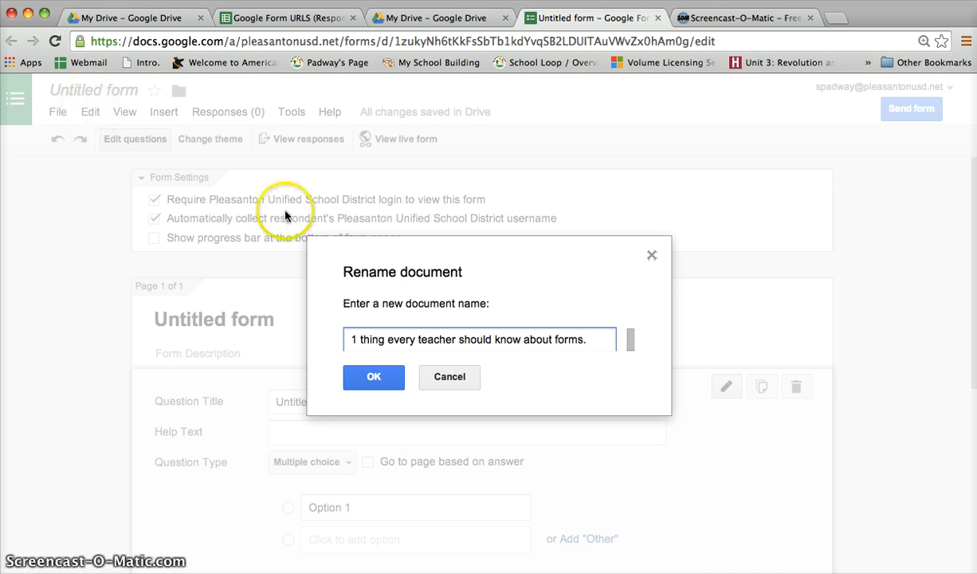
left_click(373, 376)
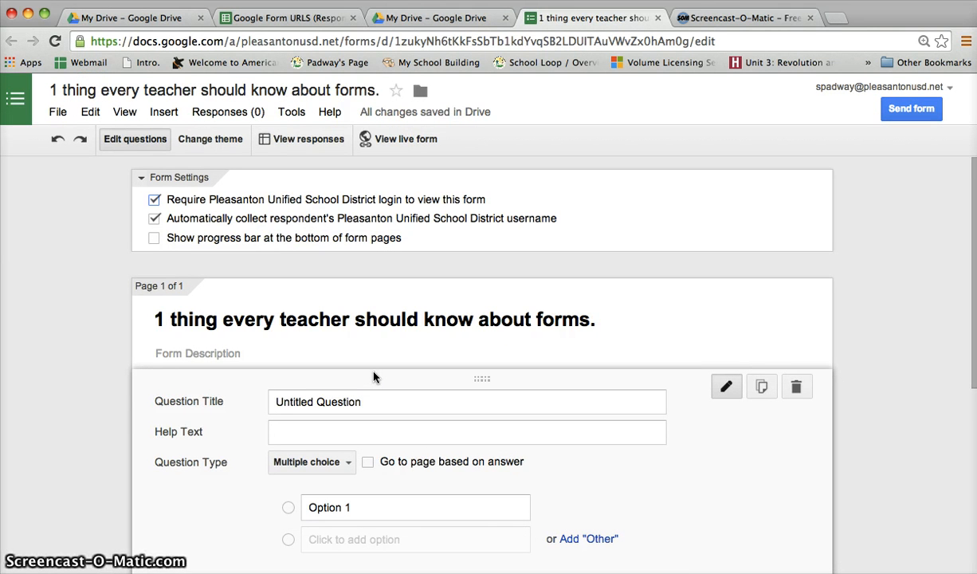
Step: Change the first question's type to Checkboxes and title it "Period"
left_click(334, 401)
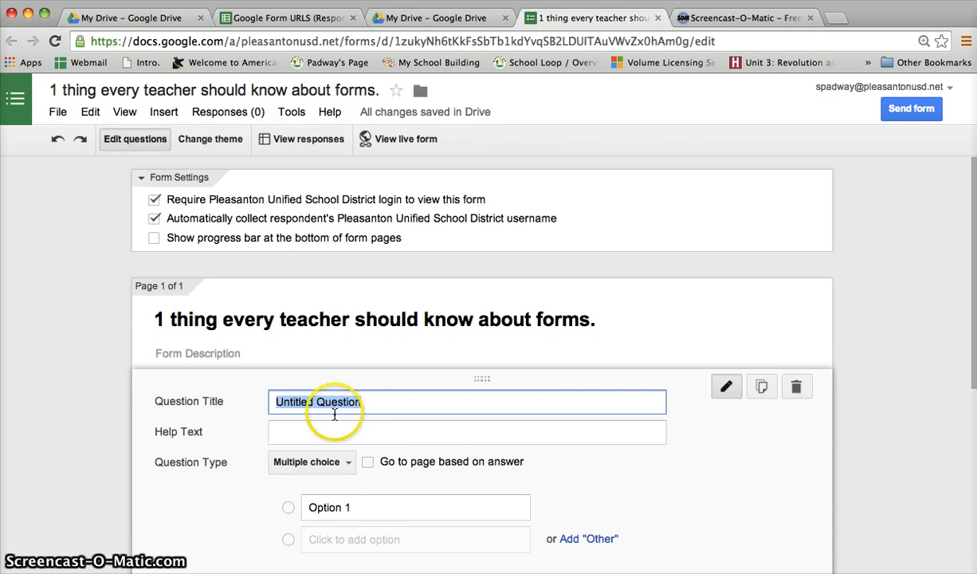
left_click(345, 462)
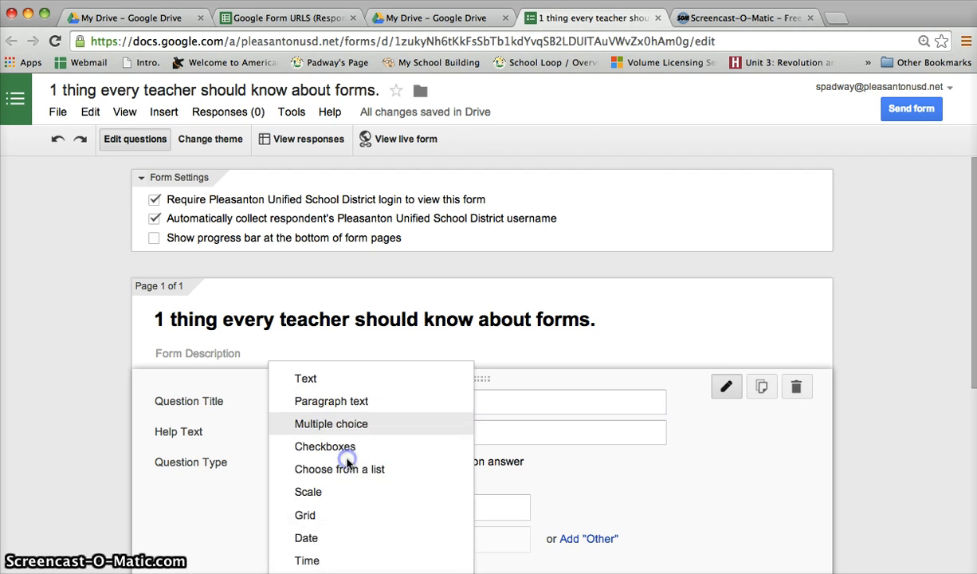
left_click(334, 451)
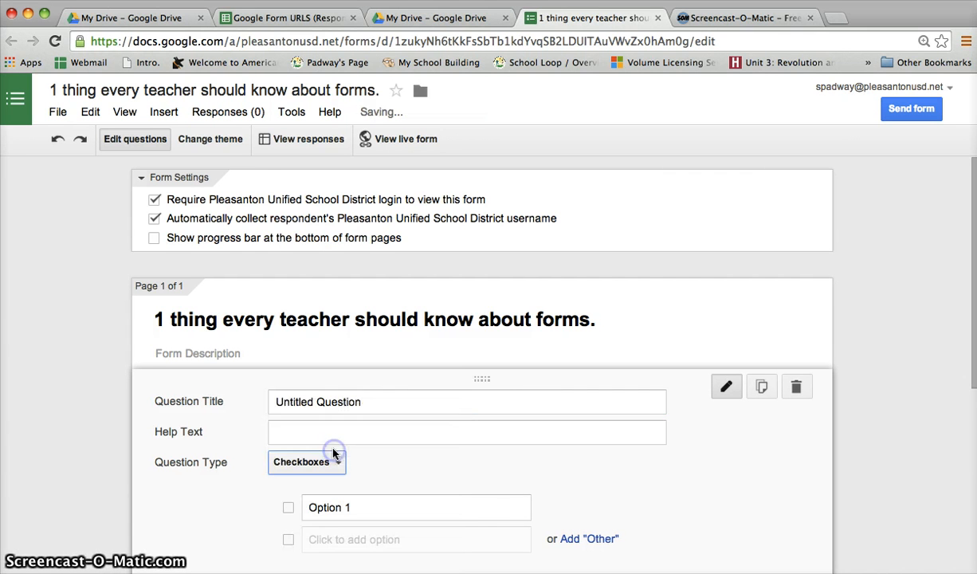
left_click(333, 442)
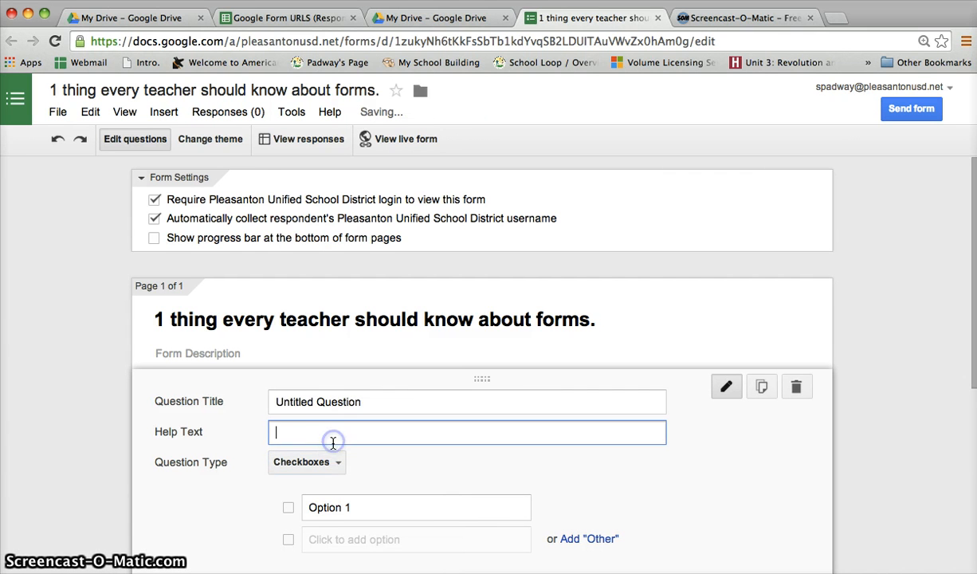
left_click(316, 404)
triple_click(315, 403)
type("Period")
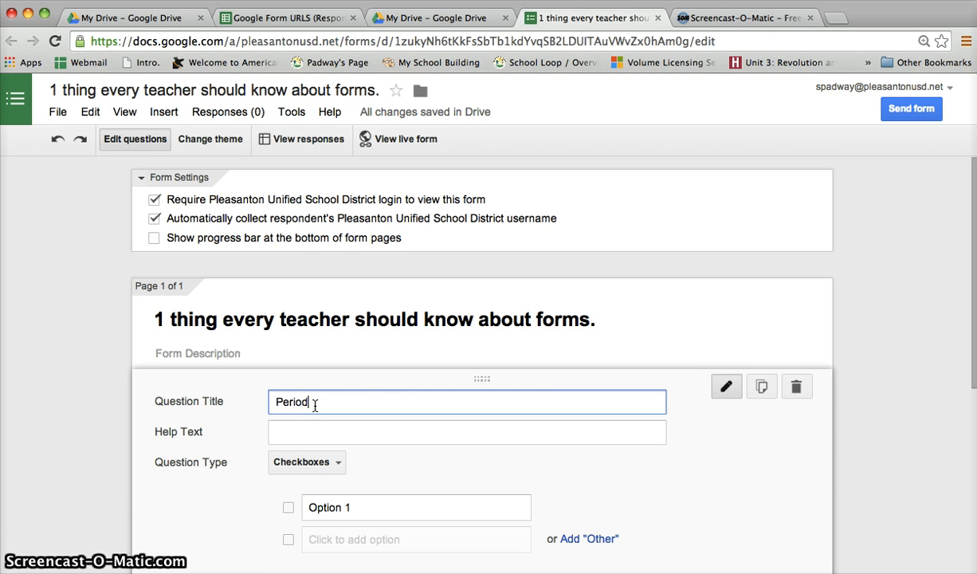
key("Tab")
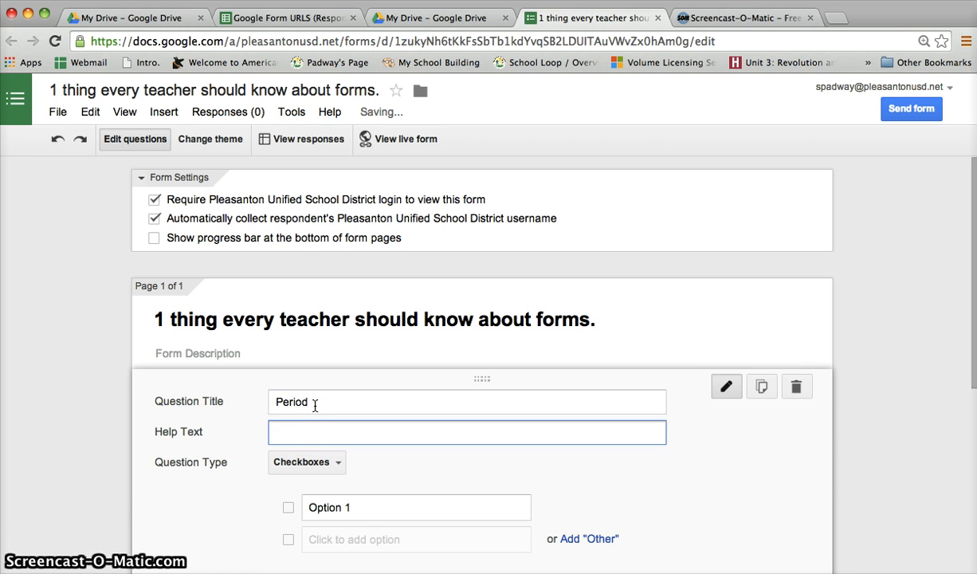
left_click(275, 453)
left_click(313, 450)
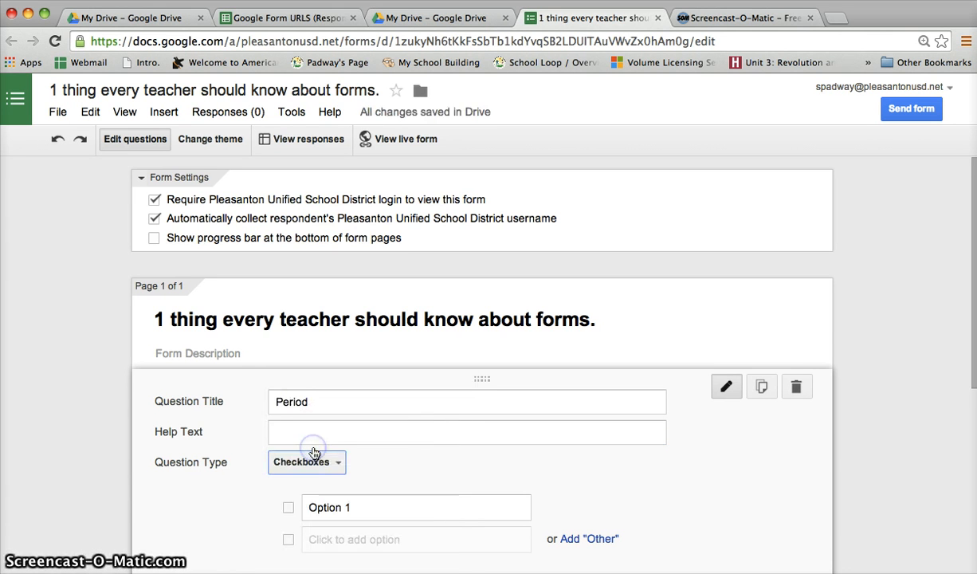
Step: Enter the numbers 1 through 6 as the six checkbox options of the Period question
scroll(313, 452, "down", 3)
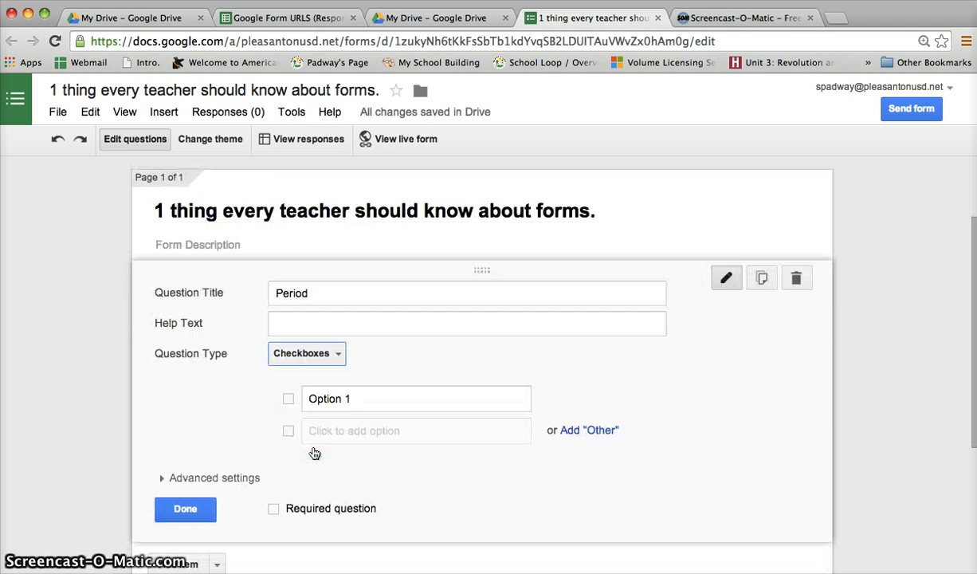
left_click(330, 402)
type("1")
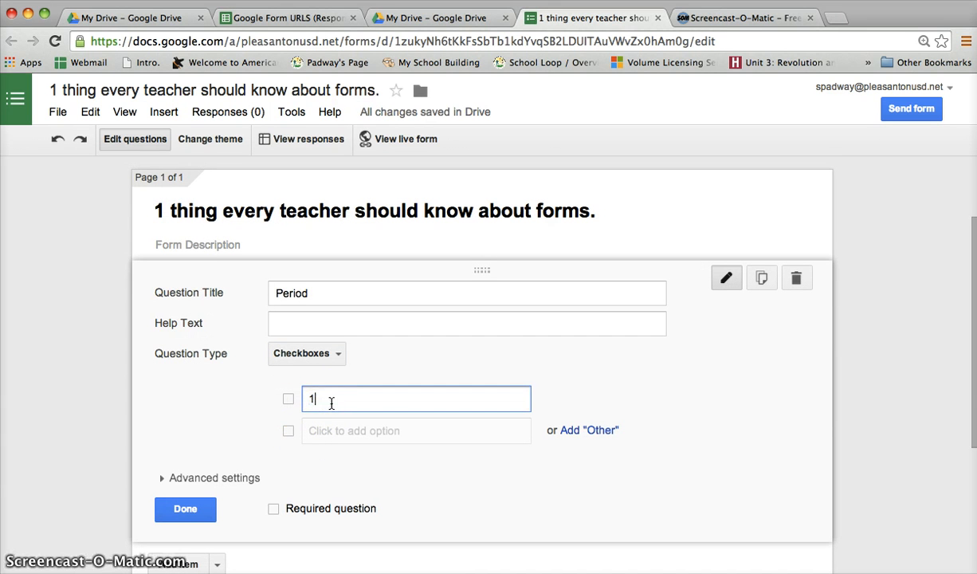
key("Return")
type("2")
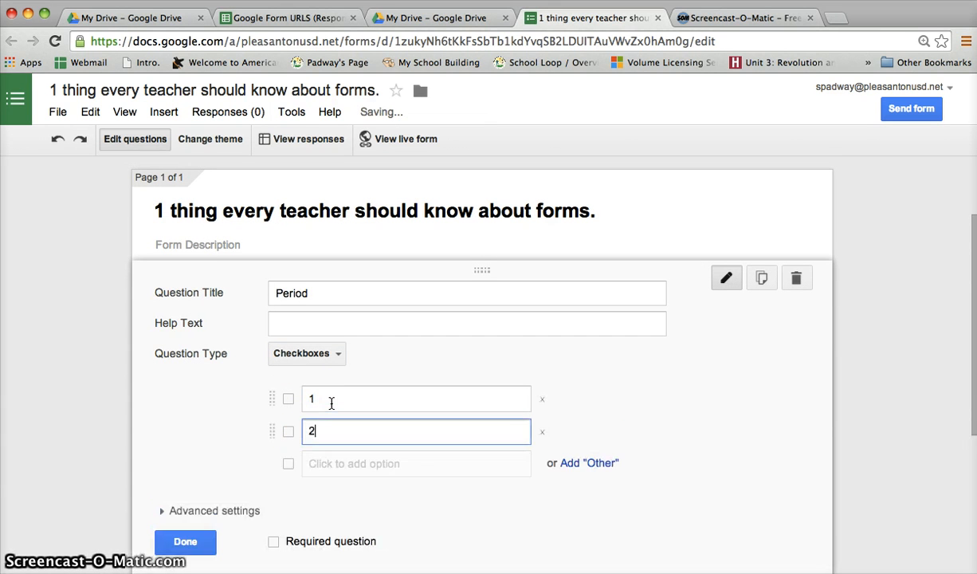
key("Tab")
key("Tab")
type("3")
key("Tab")
key("Tab")
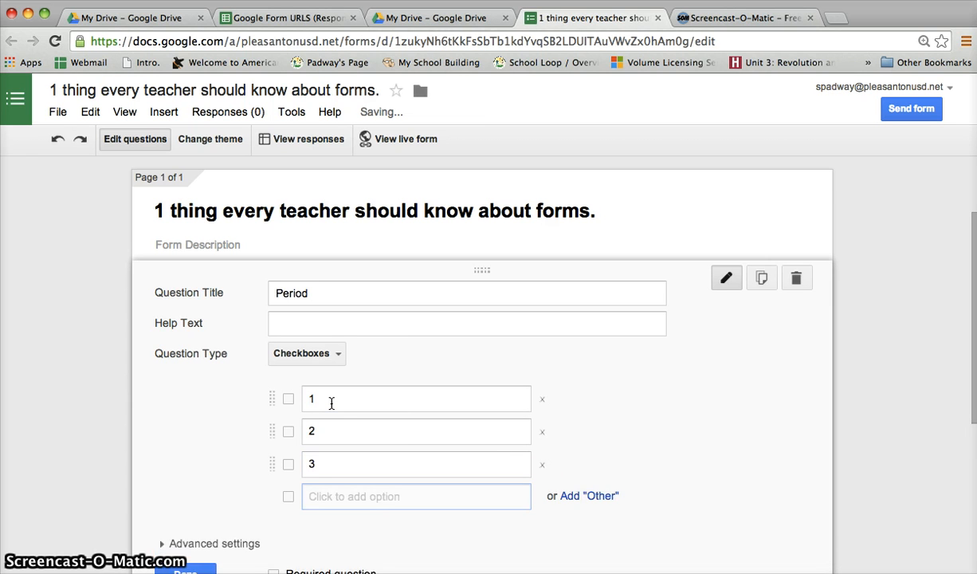
type("4")
key("Tab")
key("Tab")
type("5")
key("Tab")
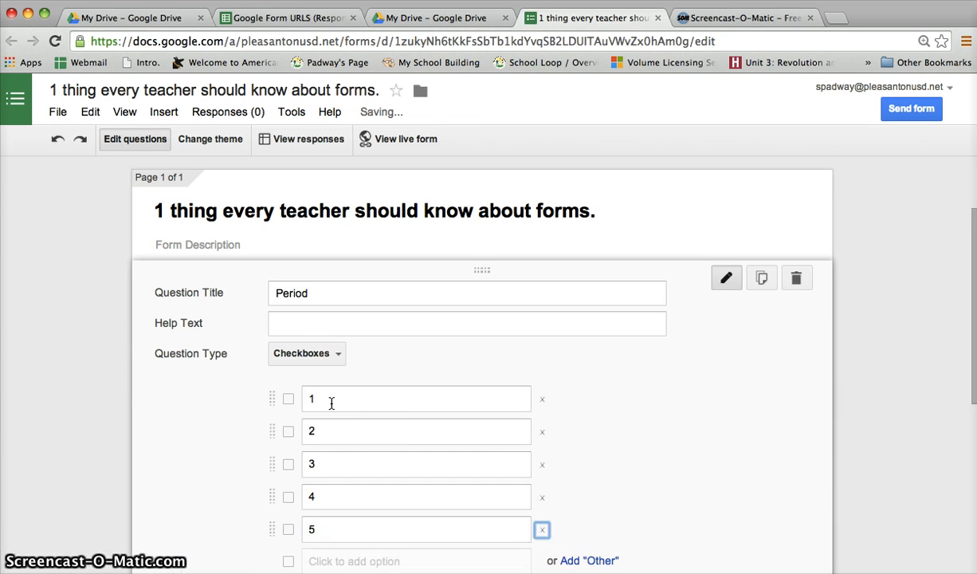
key("Tab")
type("6")
Step: Make the Period question required and finish editing it
scroll(332, 403, "down", 2)
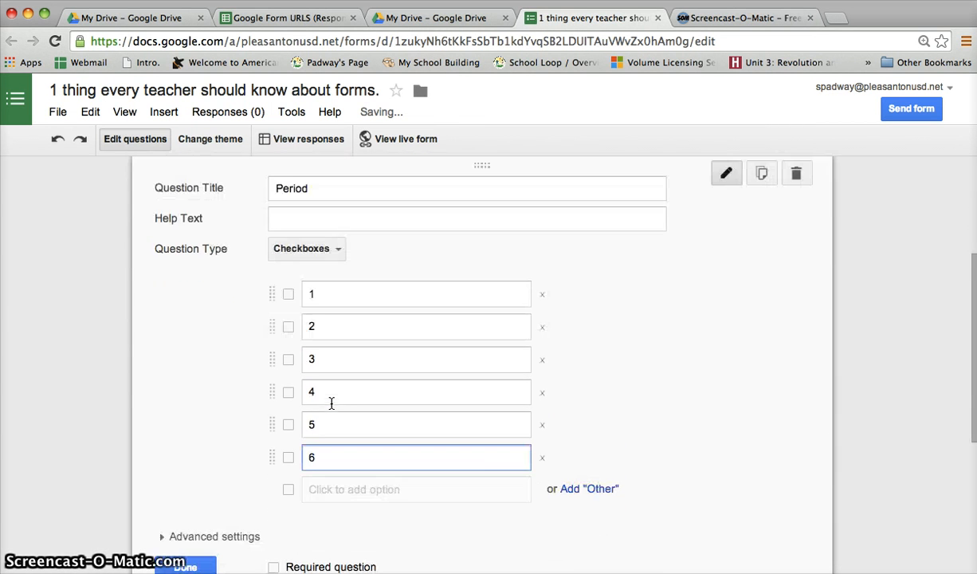
scroll(506, 484, "down", 1)
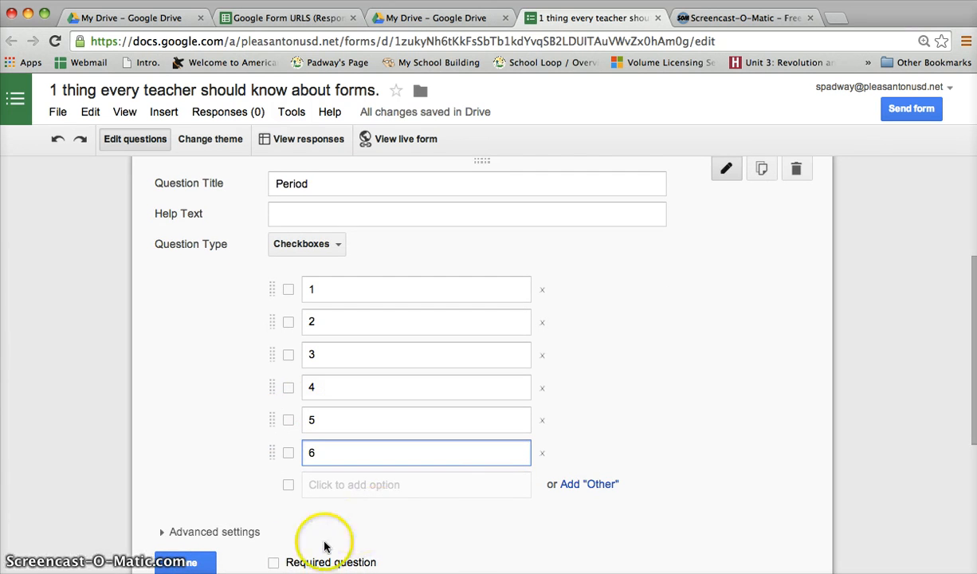
left_click(273, 563)
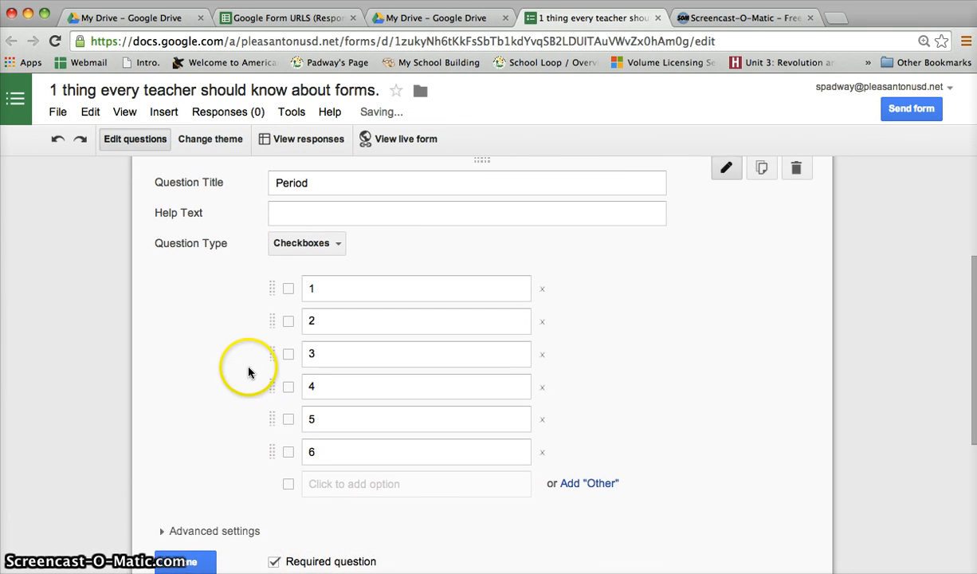
scroll(246, 370, "down", 2)
left_click(186, 496)
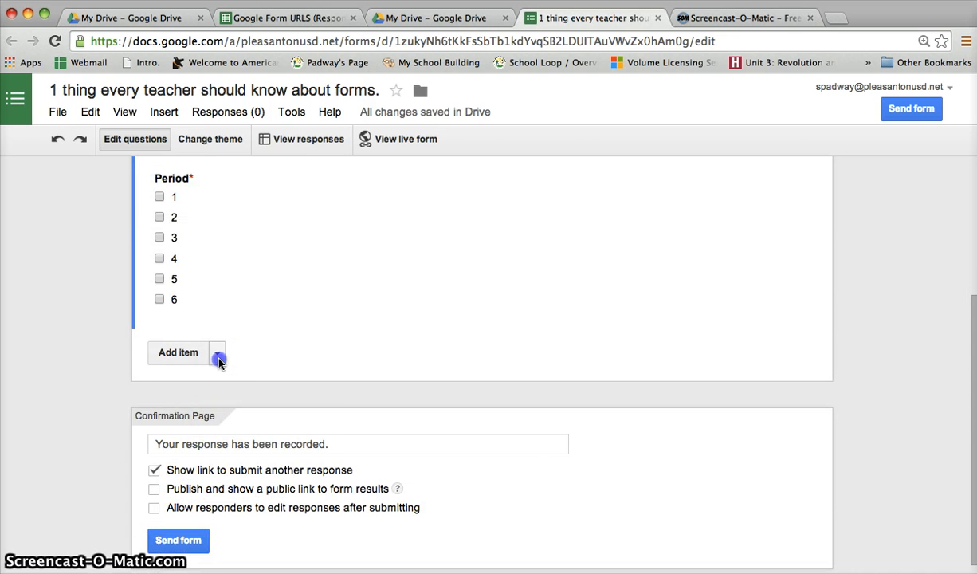
Step: Add a required text question titled "First Name" below the Period question
left_click(217, 354)
left_click(197, 399)
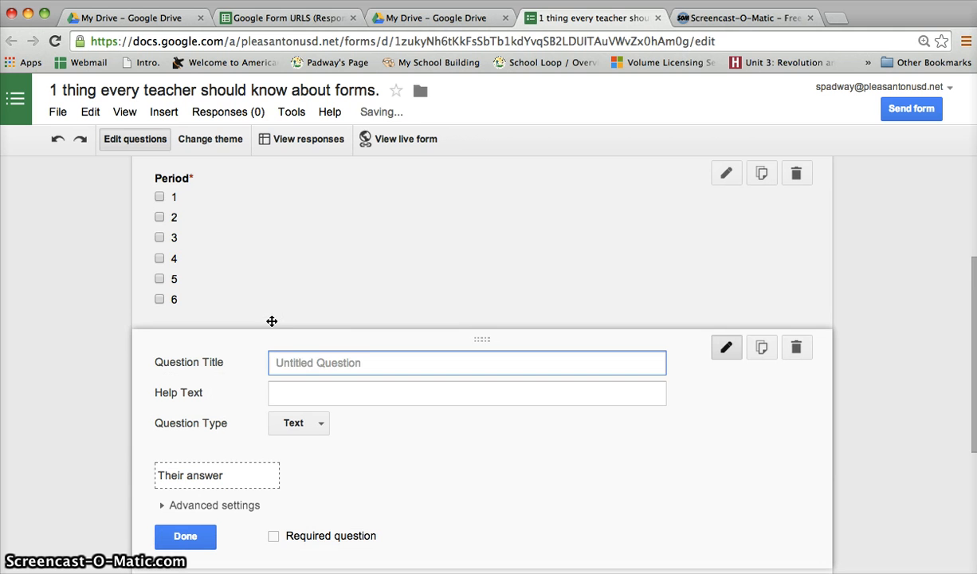
type("First Name")
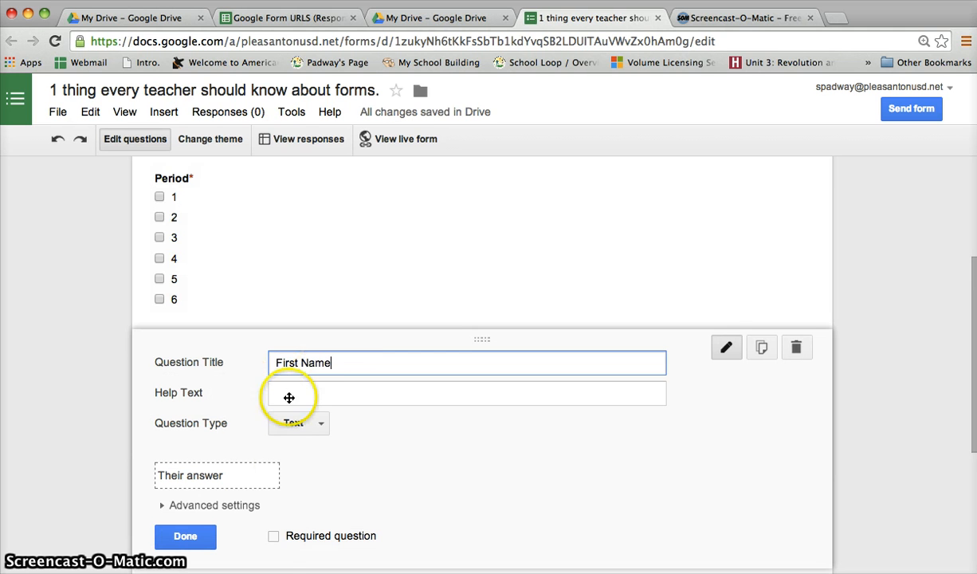
left_click(273, 536)
left_click(205, 535)
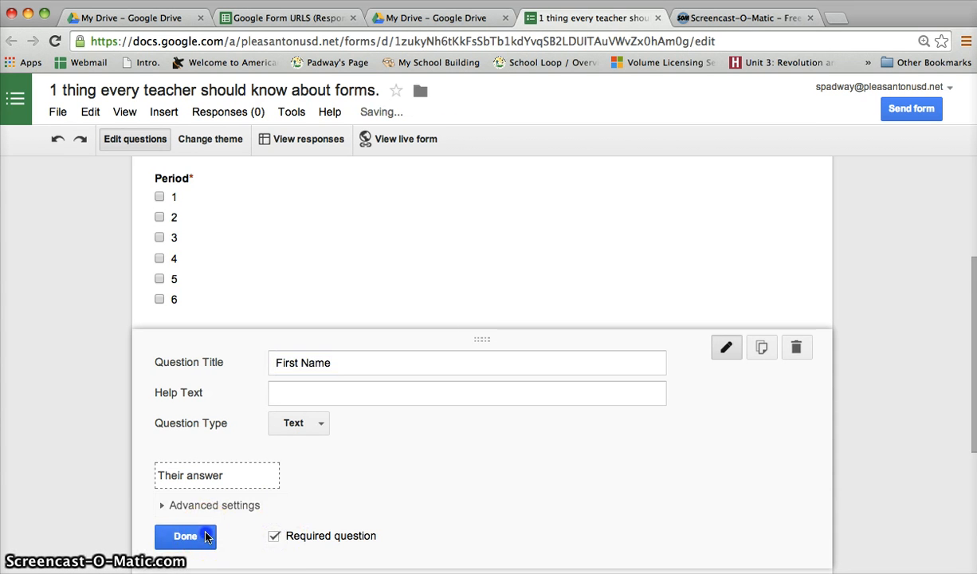
Step: Add a required question titled "Last Name" below First Name, keeping Text as its question type
left_click(216, 423)
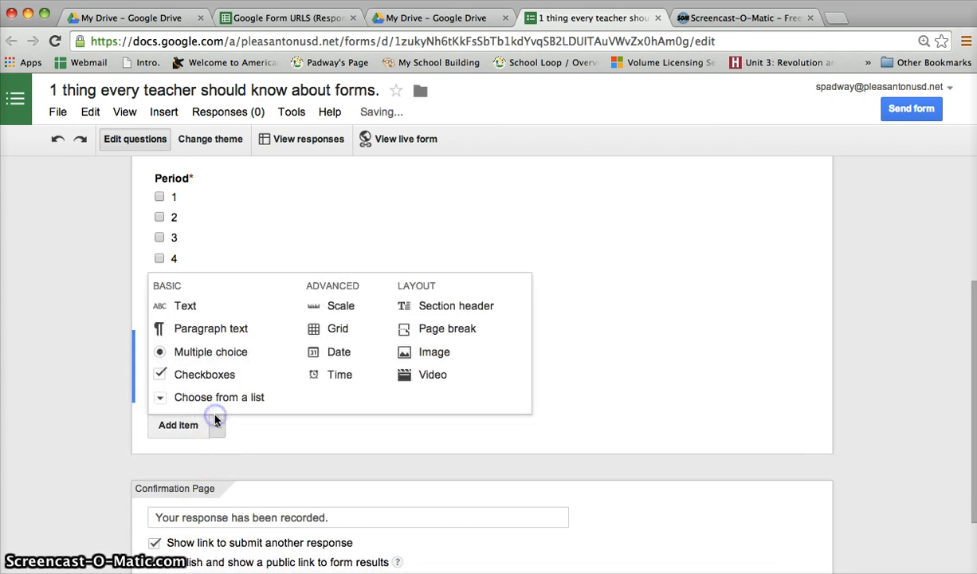
left_click(191, 306)
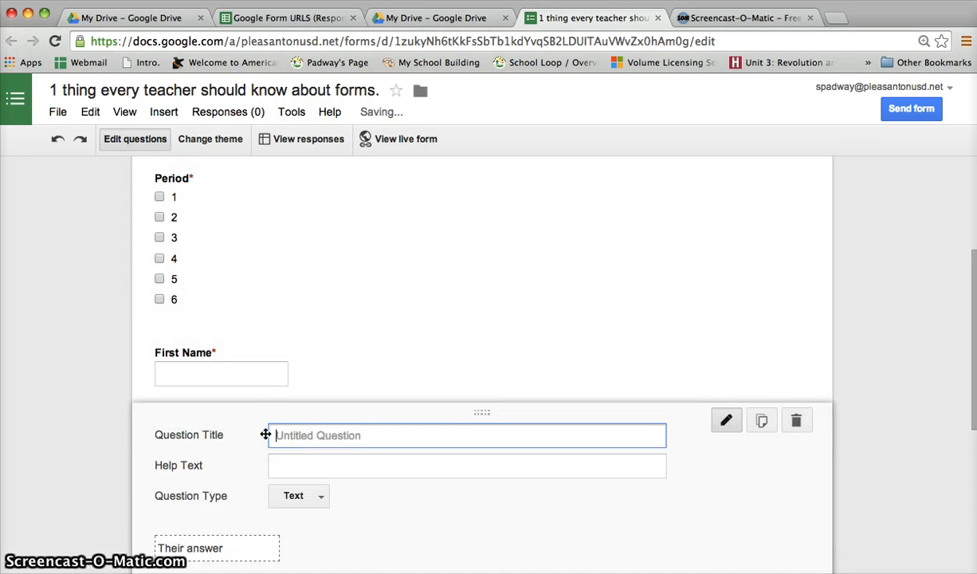
type("Last Name")
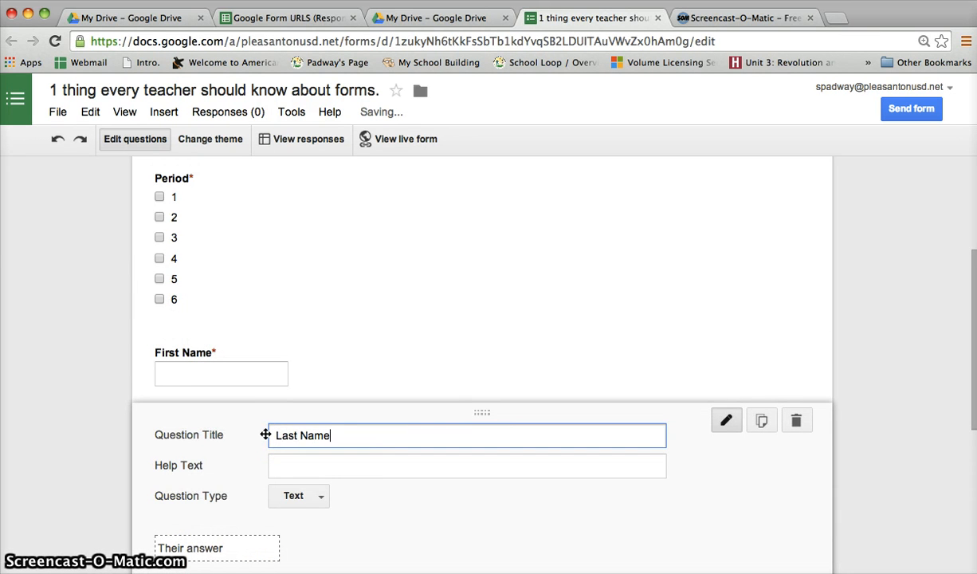
left_click(309, 506)
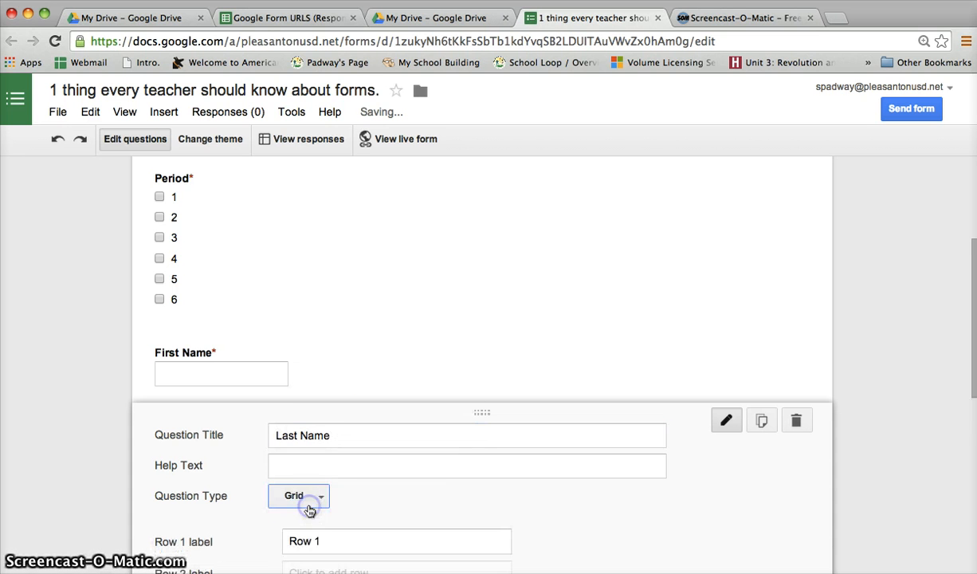
left_click(310, 506)
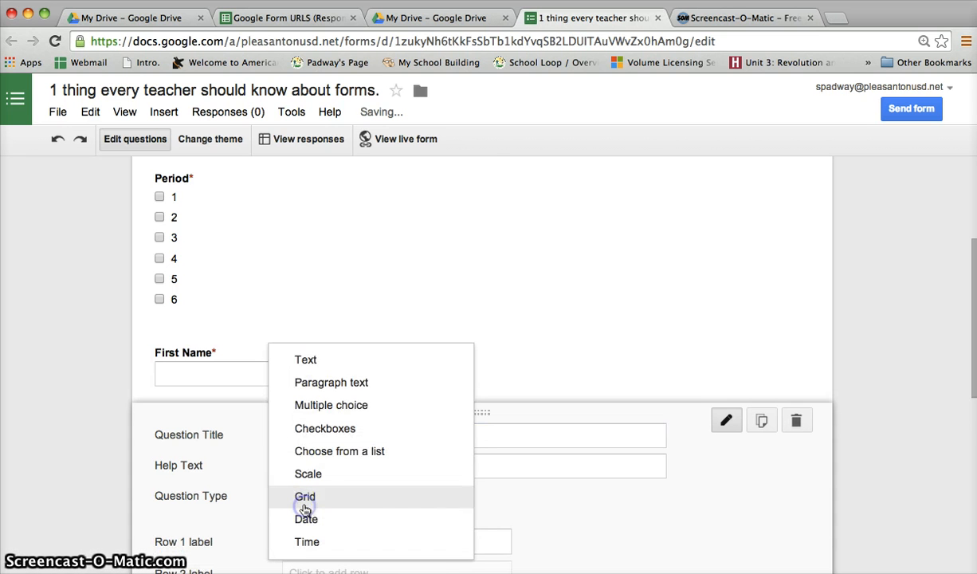
left_click(298, 364)
scroll(274, 396, "down", 3)
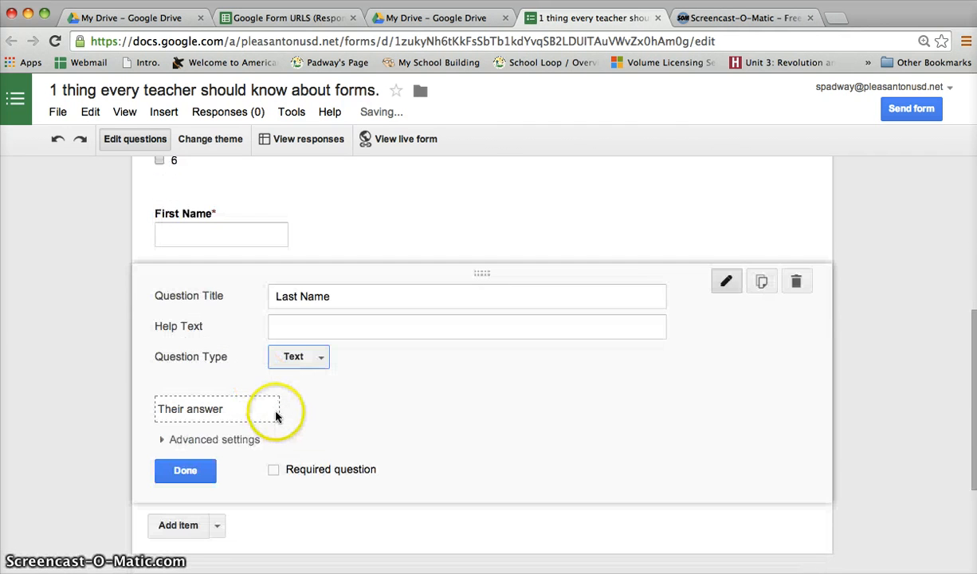
left_click(272, 468)
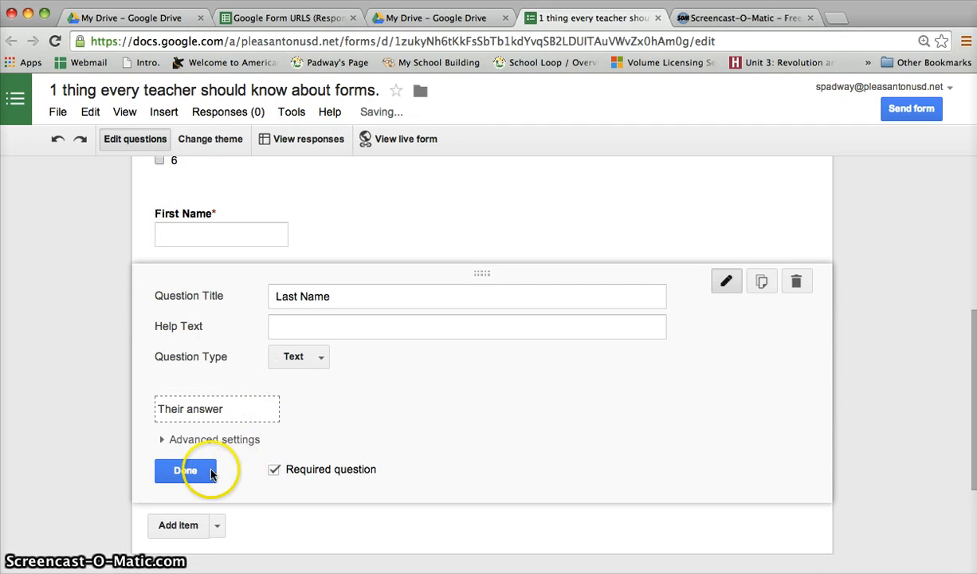
left_click(185, 470)
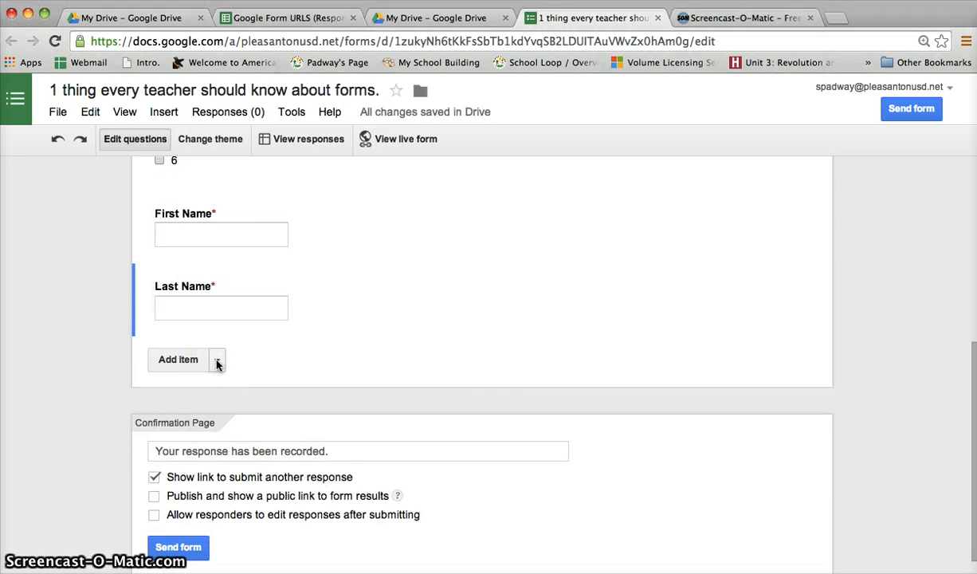
Step: Add a required text question titled "Project URL Link" below the Last Name question
left_click(218, 363)
left_click(185, 403)
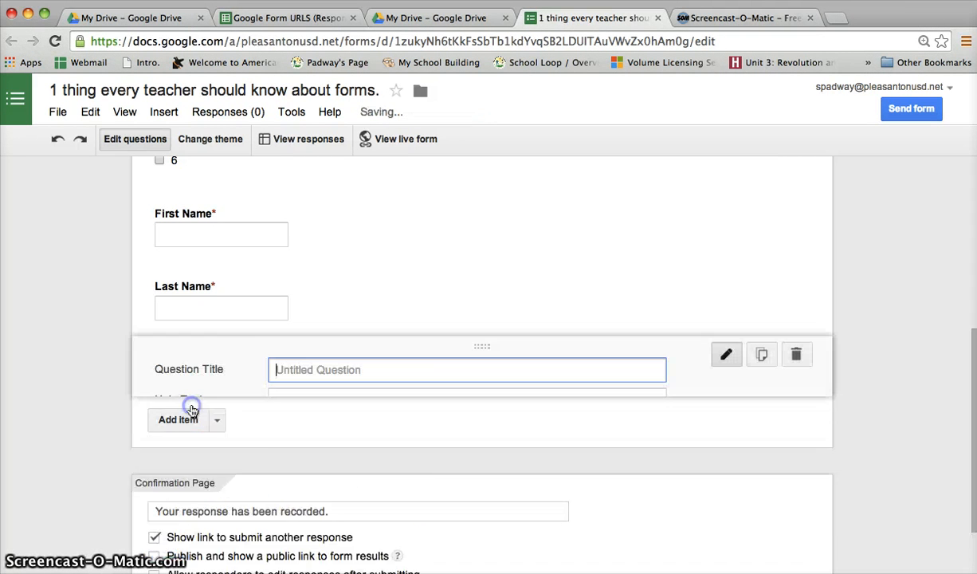
type("Pr")
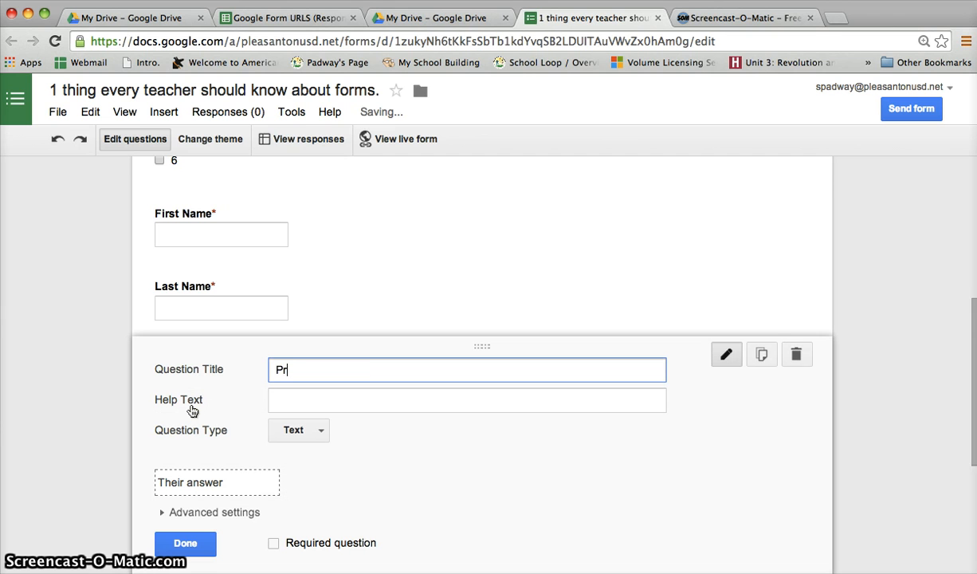
type("oject URL Link")
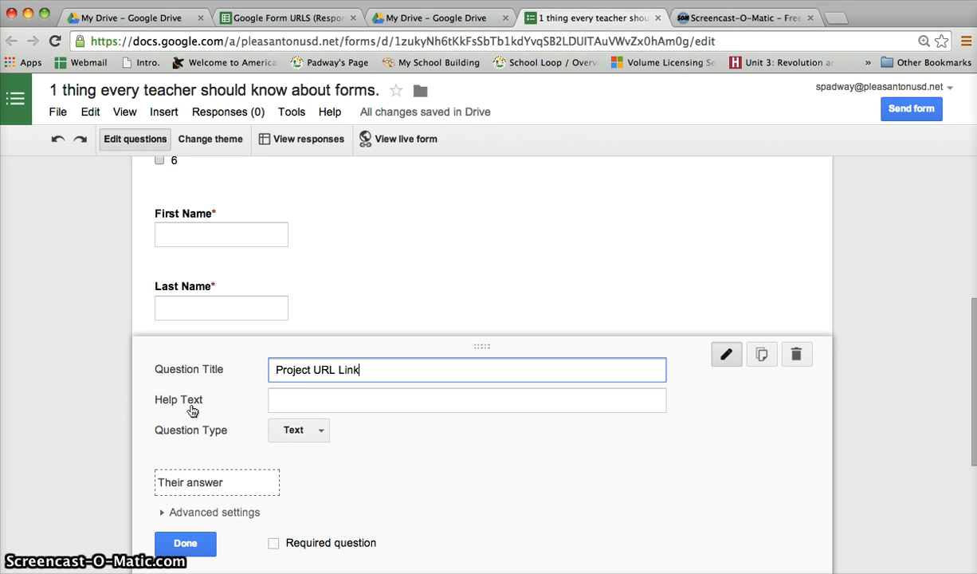
left_click(272, 542)
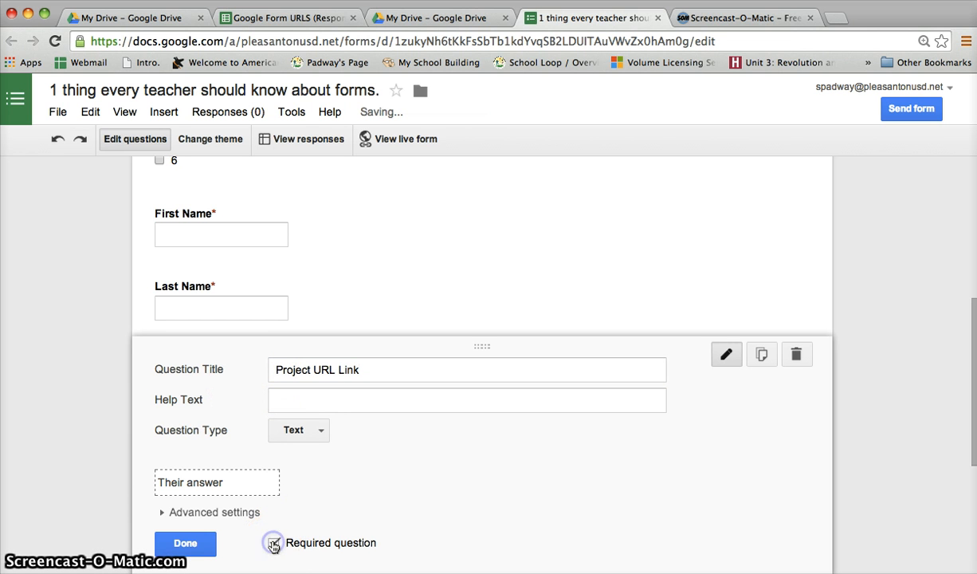
left_click(185, 543)
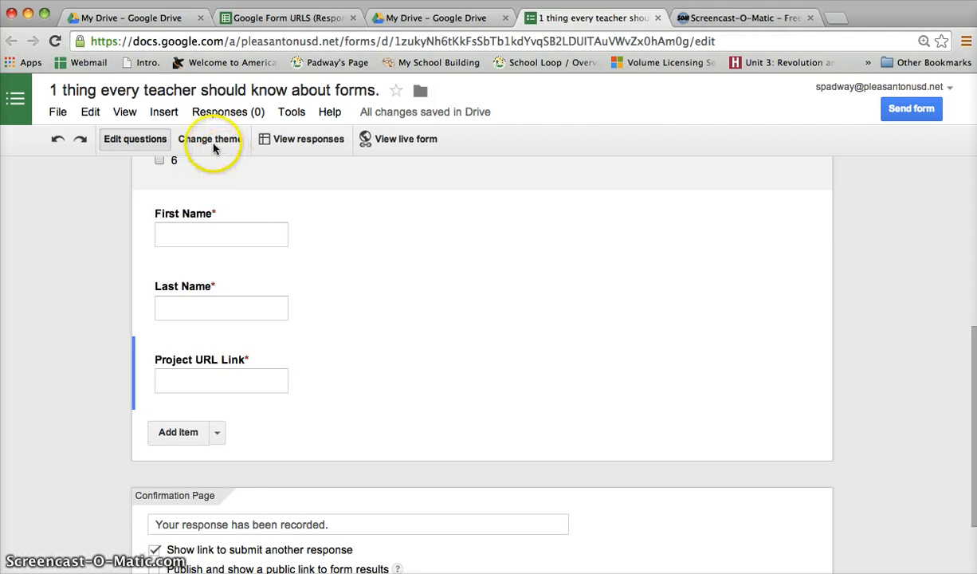
Step: Change the form's theme to Beach Evening and check the preview up to the header image
left_click(211, 143)
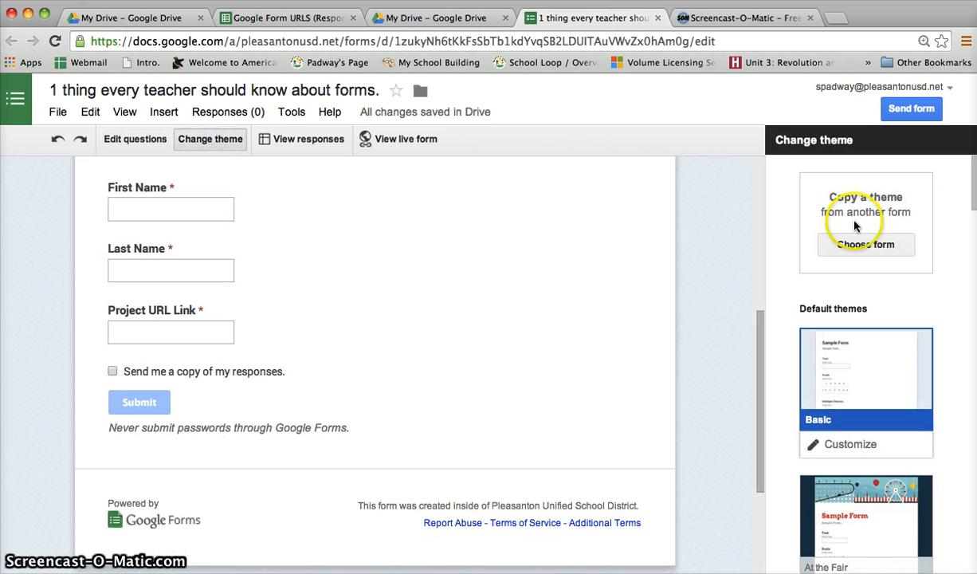
scroll(962, 365, "down", 5)
scroll(961, 364, "down", 4)
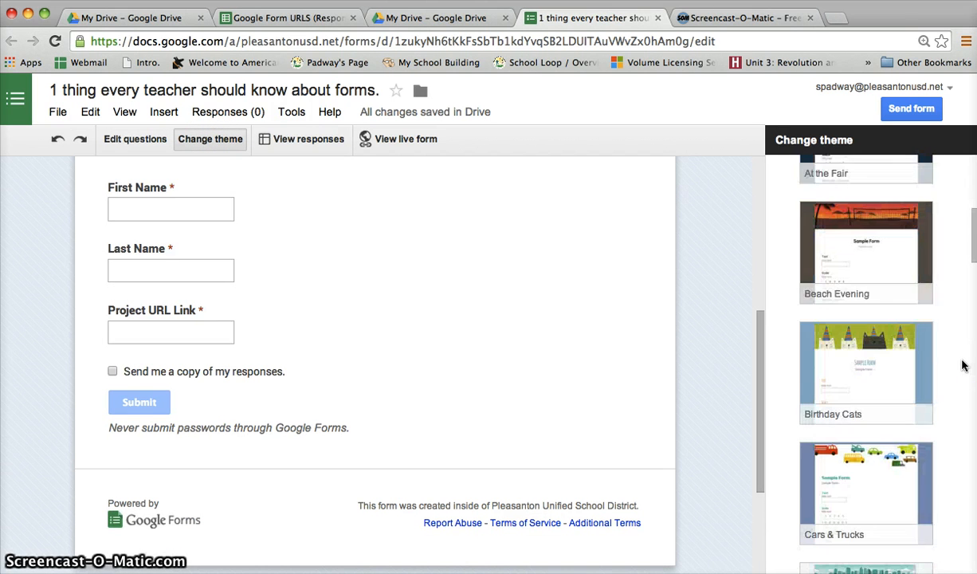
scroll(894, 281, "down", 1)
left_click(894, 280)
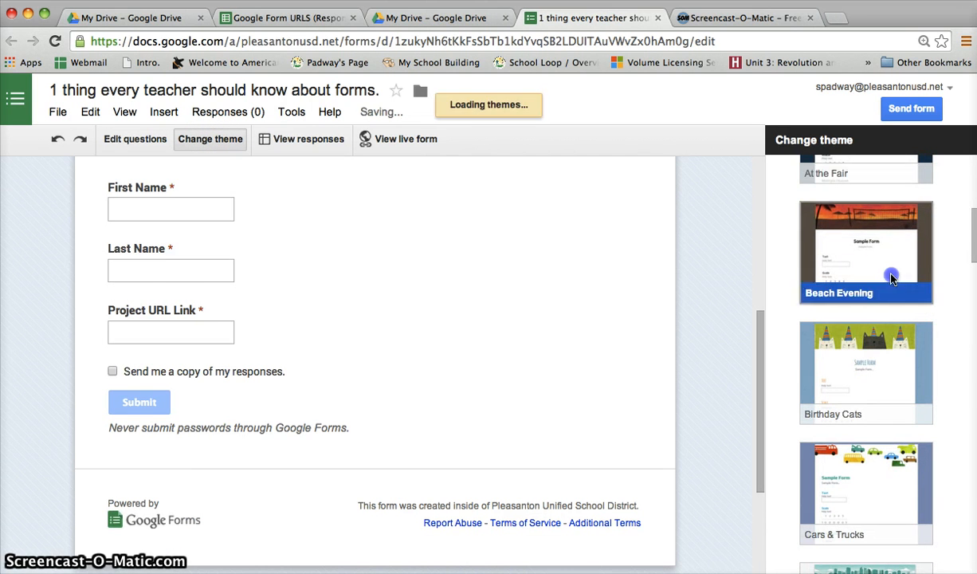
scroll(720, 257, "up", 4)
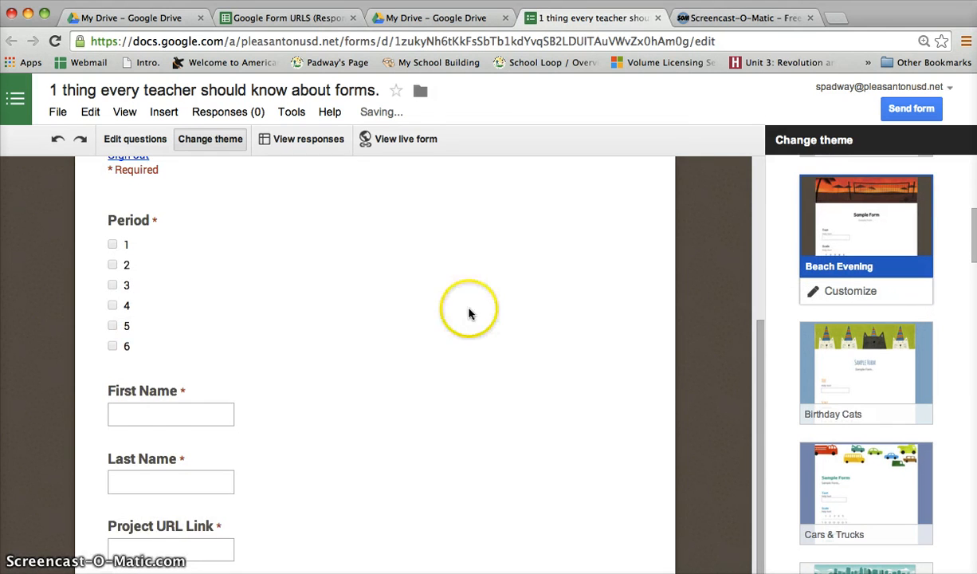
scroll(467, 309, "up", 4)
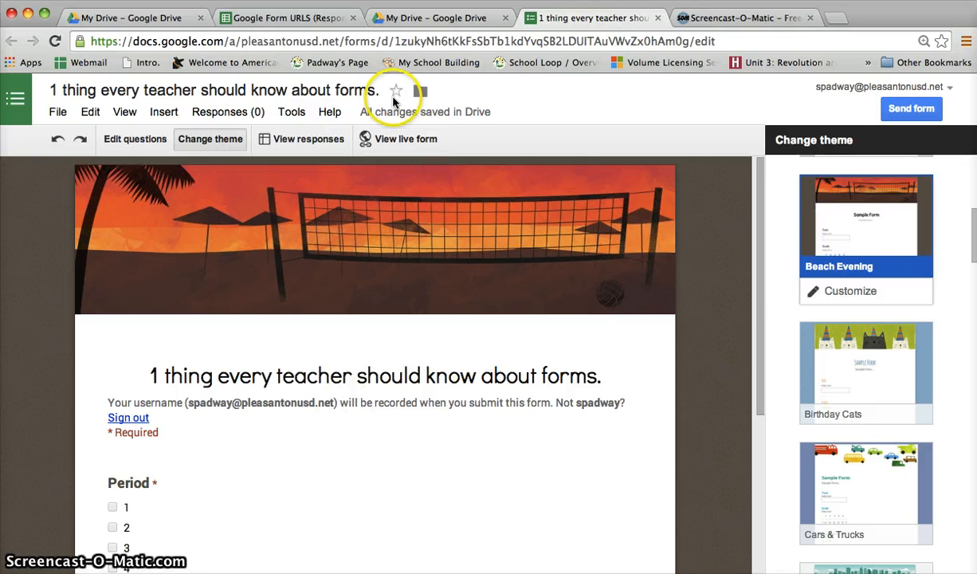
Step: Open the live form and choose 1 as the answer to the Period question
left_click(390, 148)
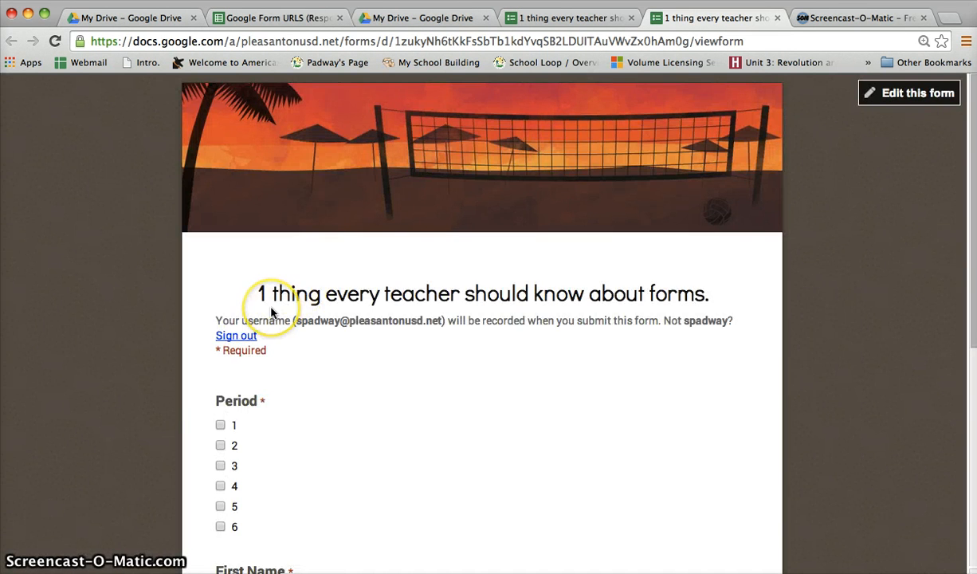
scroll(272, 312, "down", 3)
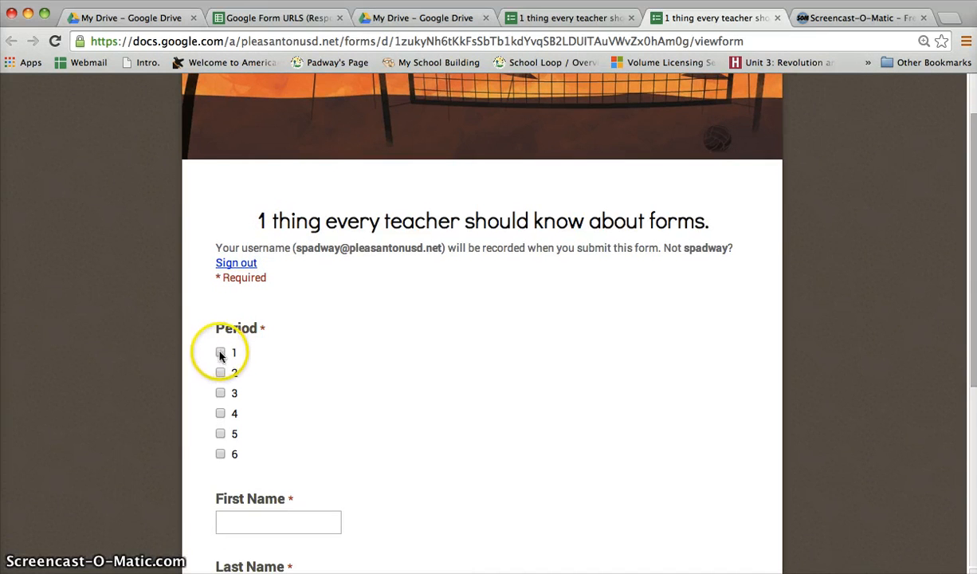
left_click(220, 353)
Step: Fill in the respondent's first name and last name on the live form
scroll(218, 355, "down", 4)
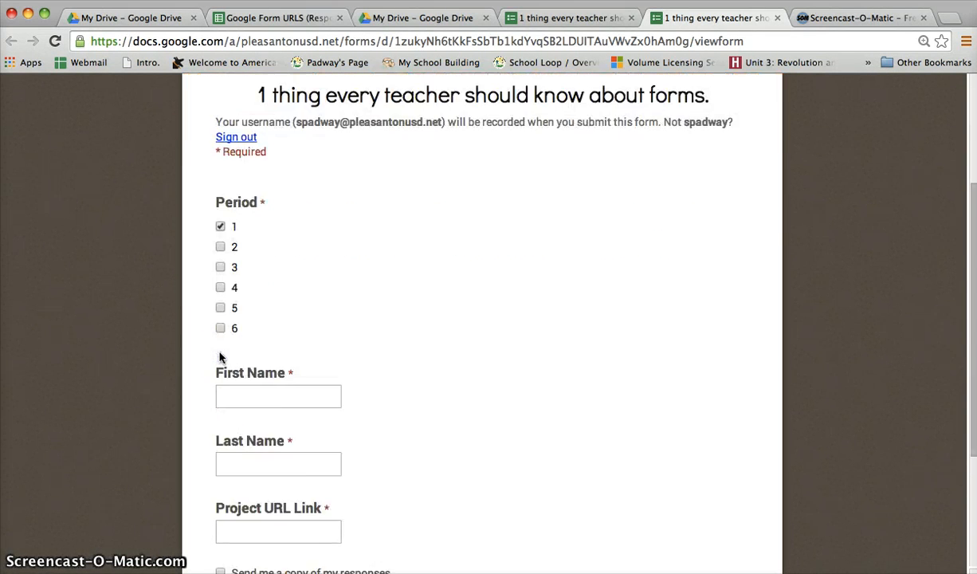
left_click(256, 362)
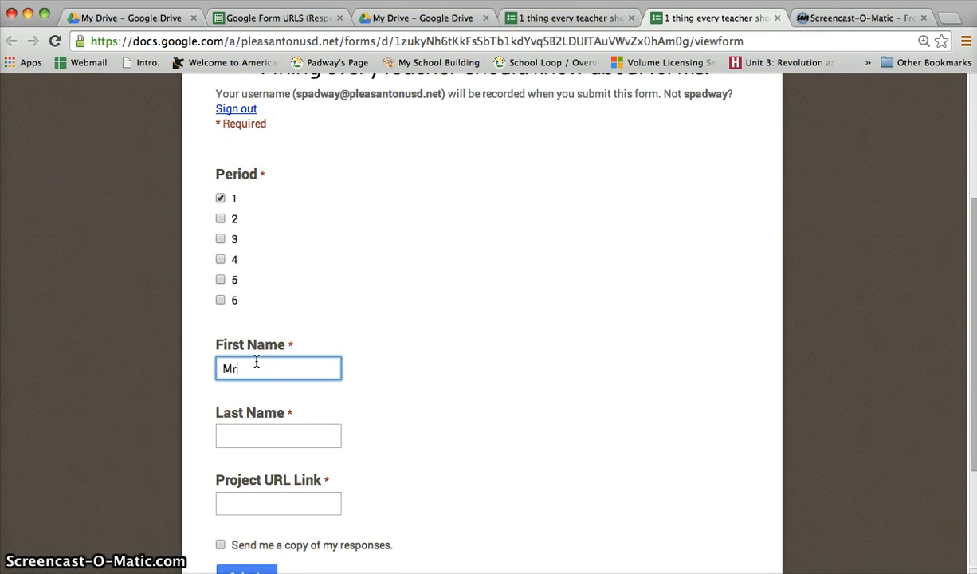
key("Tab")
type("Padway")
key("Tab")
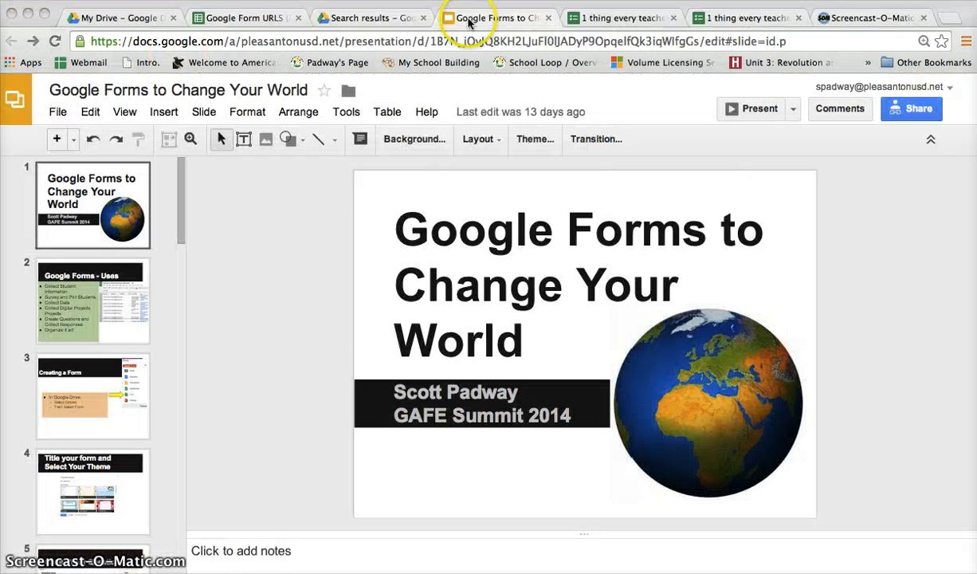
Step: Switch to the "Google Forms to Change Your World" presentation and select its full web address
left_click(468, 23)
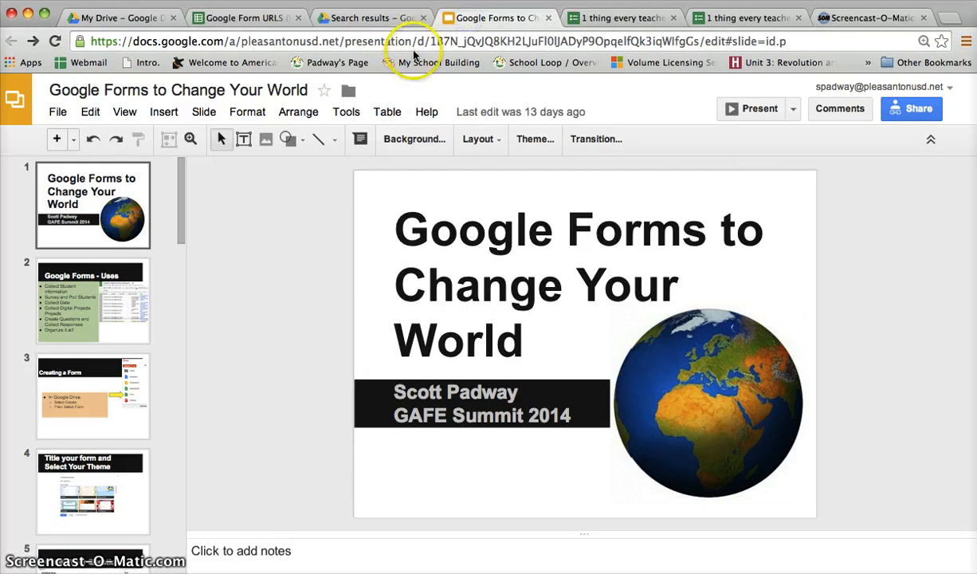
left_click(389, 40)
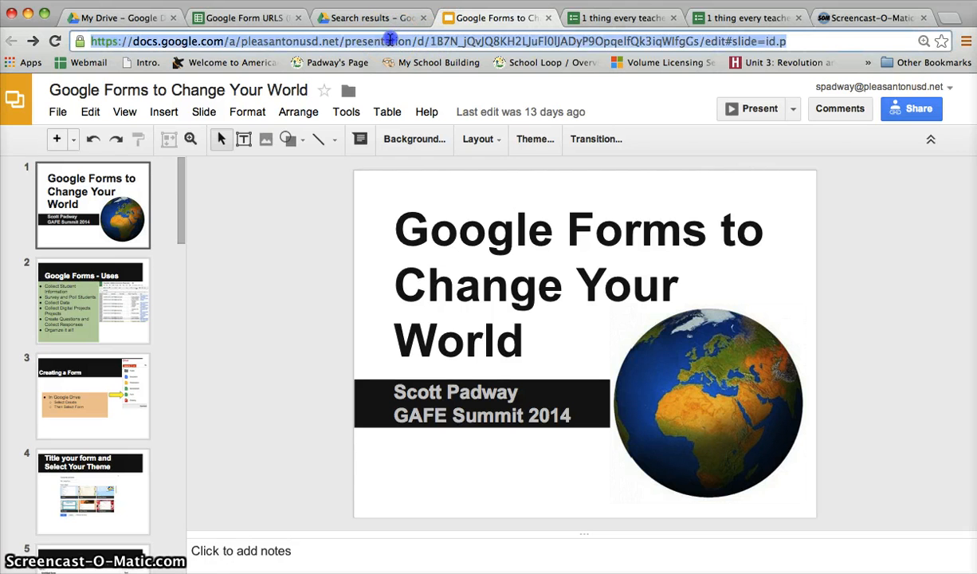